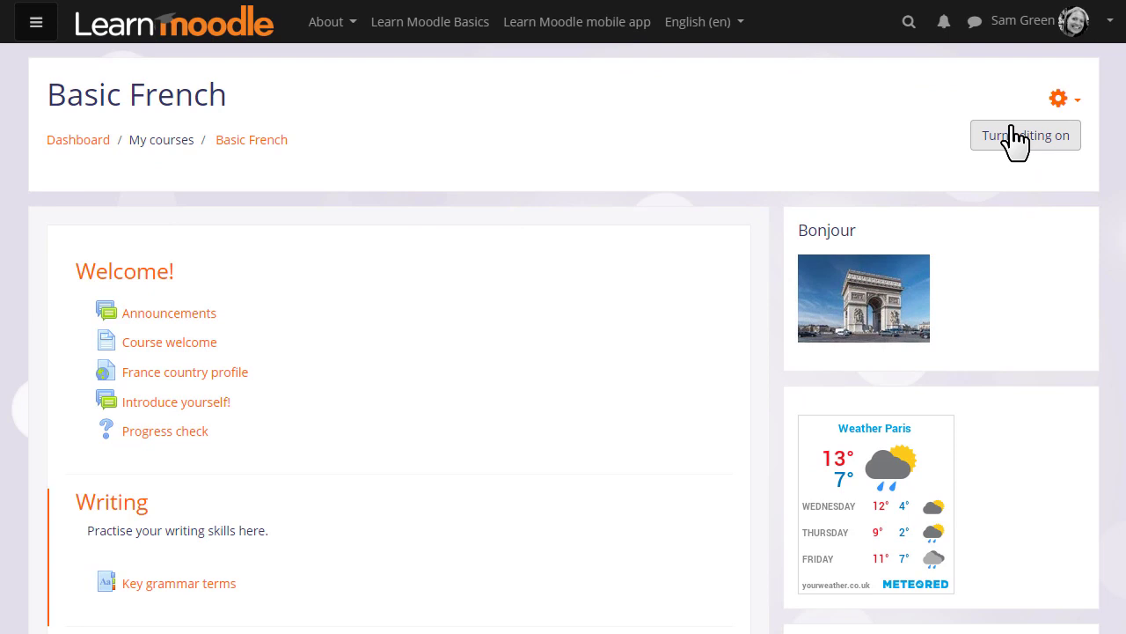
# With editing on, add a Wiki to the Writing section and begin naming it 'Useful sites for language learning'.
pyautogui.click(1017, 141)
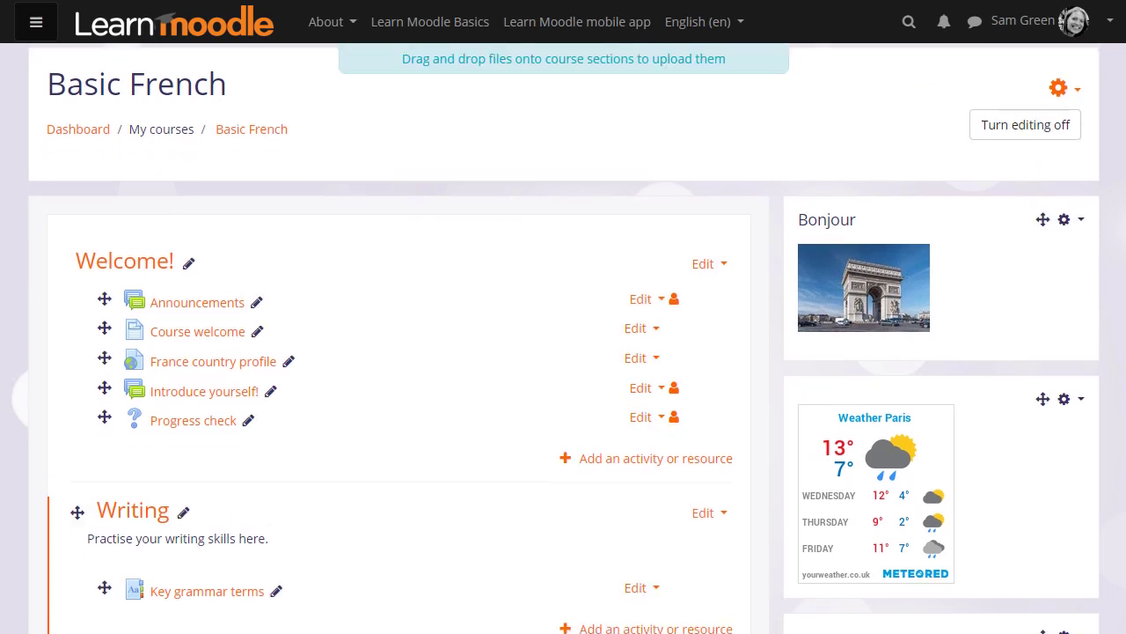
pyautogui.scroll(-3, 564, 352)
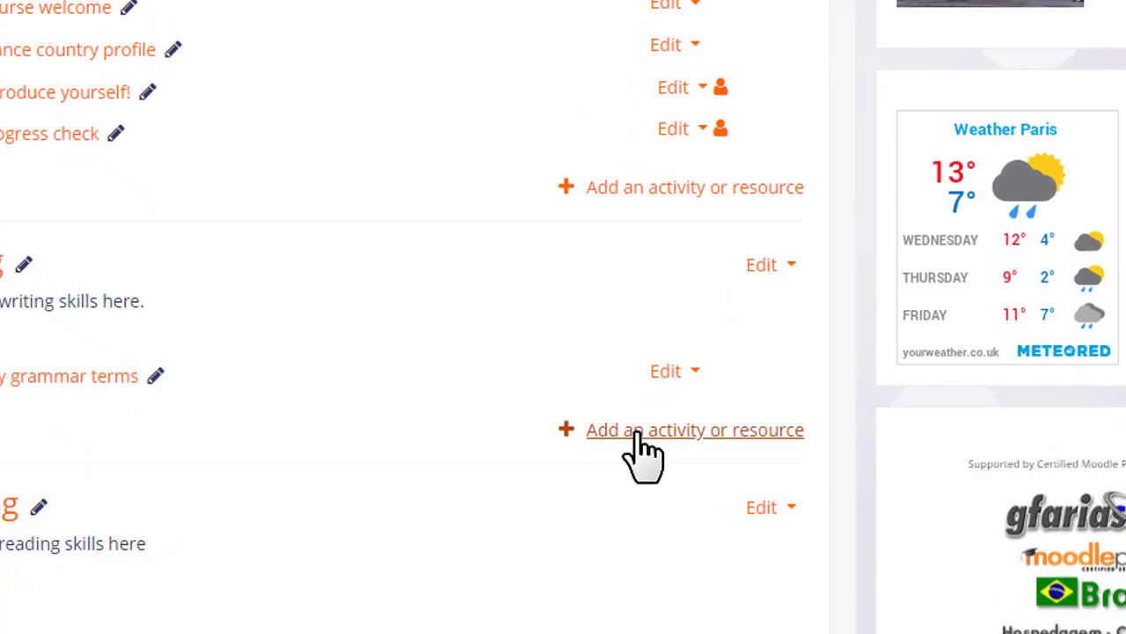
pyautogui.click(631, 447)
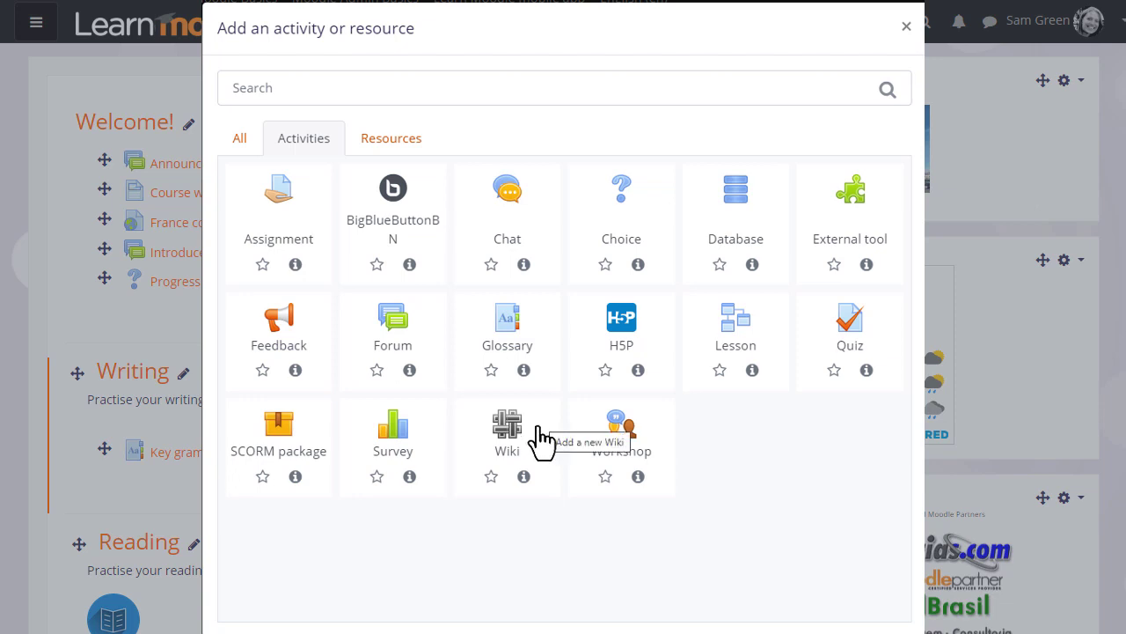
pyautogui.click(524, 478)
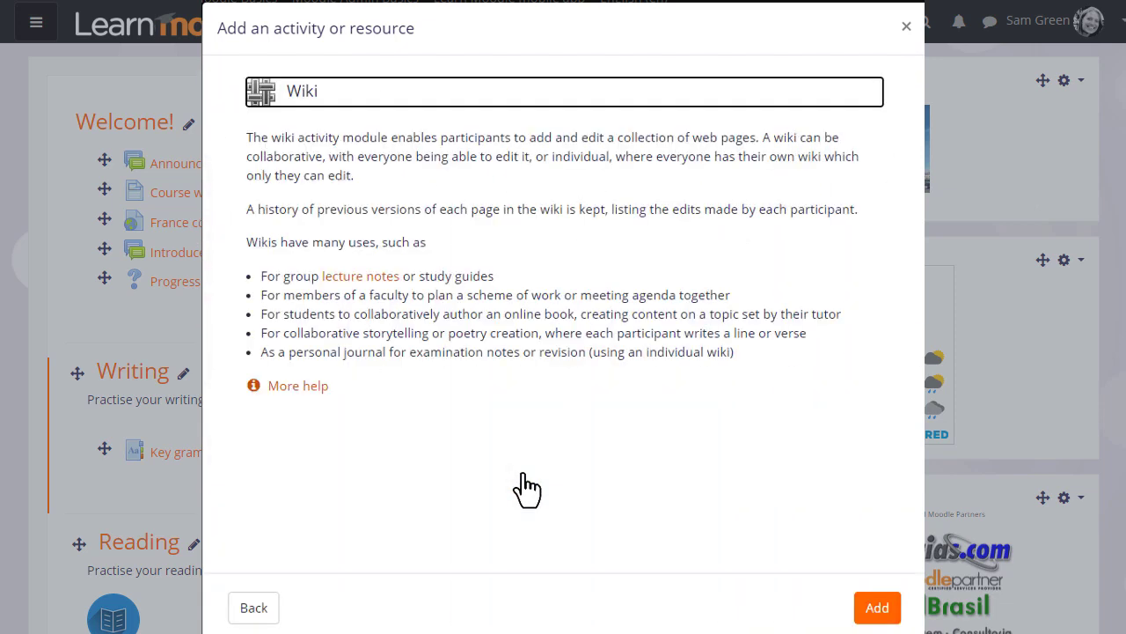
pyautogui.click(877, 607)
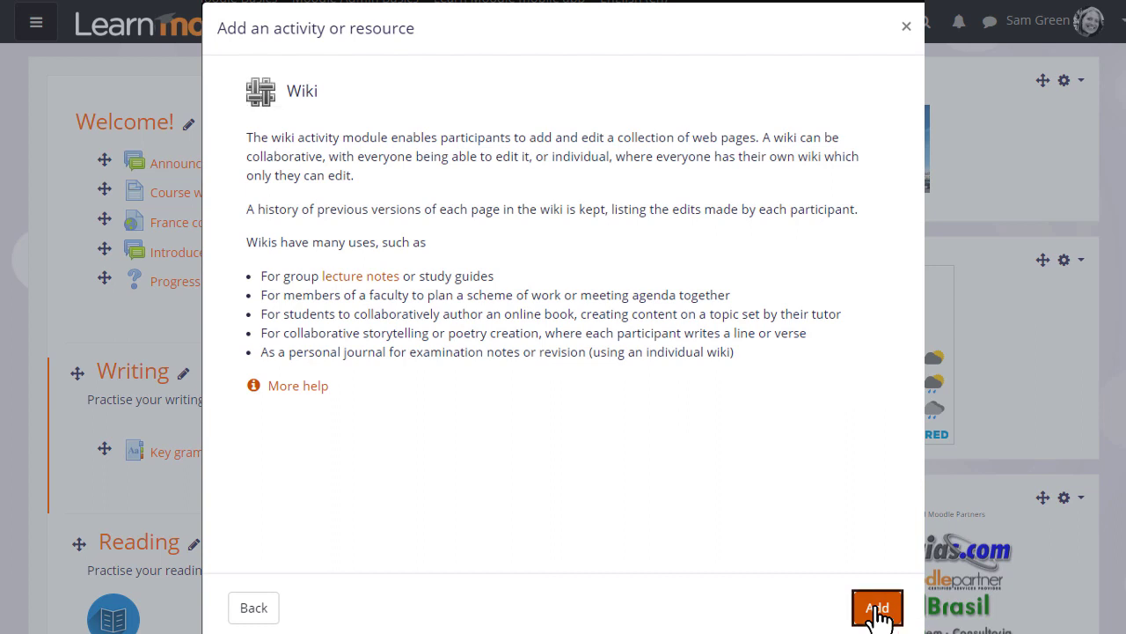
pyautogui.write('Useful s')
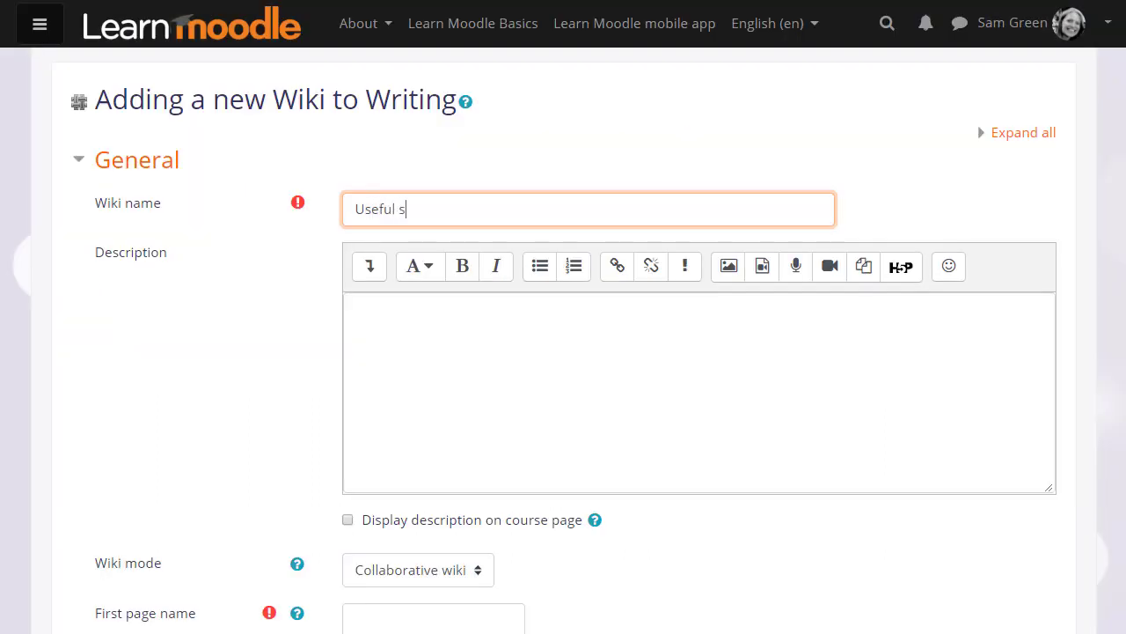
pyautogui.write('ites for langu')
pyautogui.write('age learning')
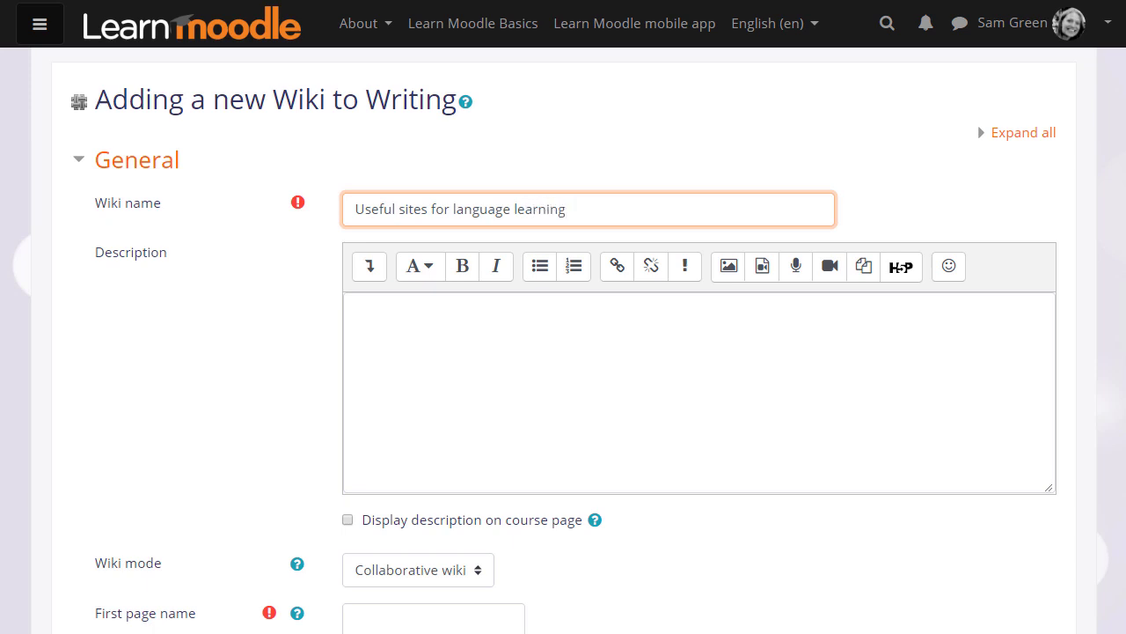
# Give the wiki the description 'Add links to any sites you find useful here.'.
pyautogui.press('Tab')
pyautogui.write('Add lin')
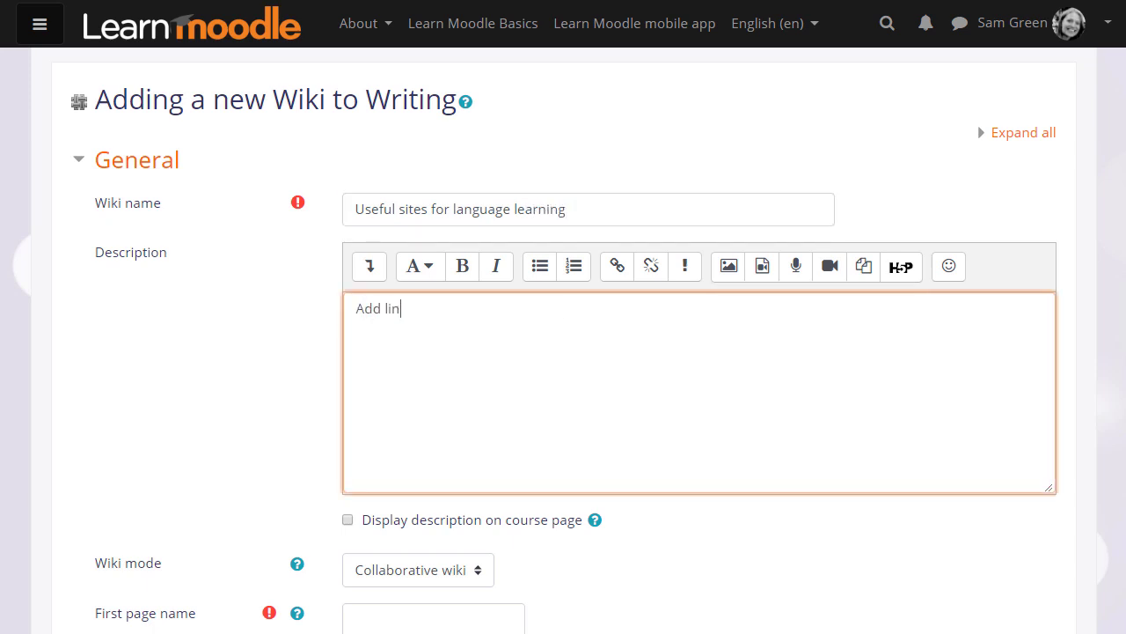
pyautogui.write('ks to any sites you find useful here.')
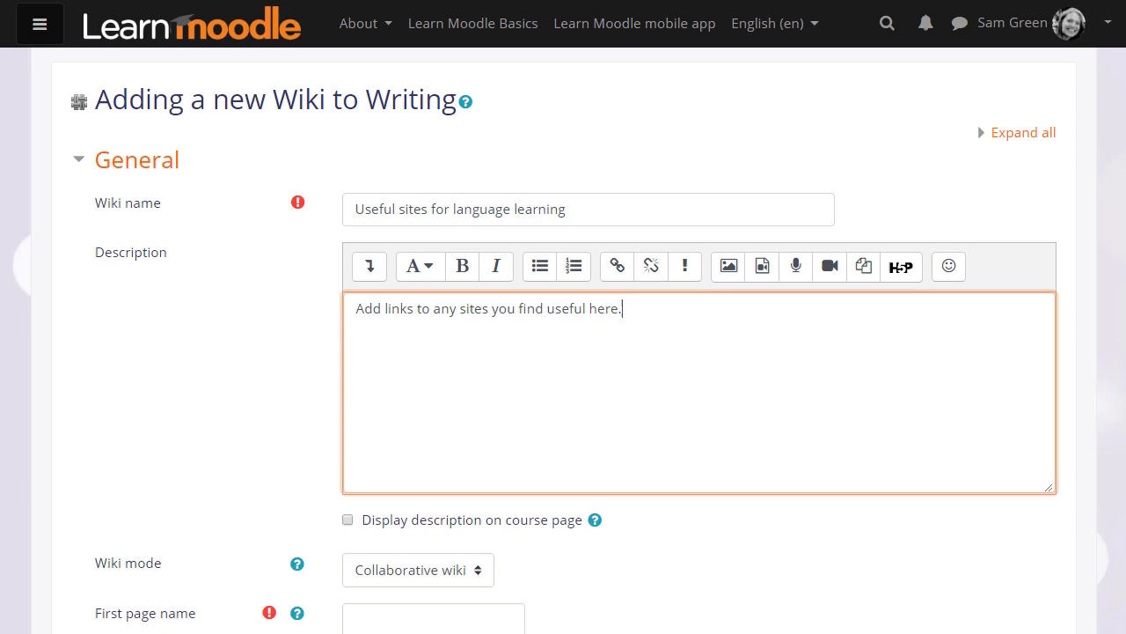
pyautogui.scroll(-2, 563, 352)
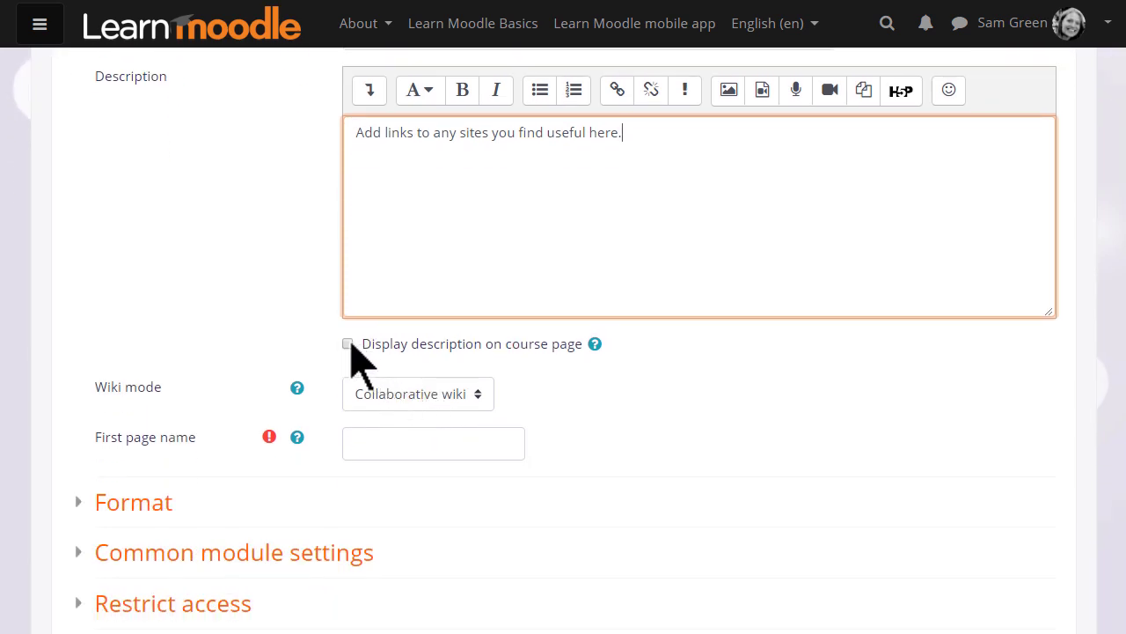
# Keep Collaborative wiki mode and set the first page name to 'Useful language learning sites'.
pyautogui.click(479, 395)
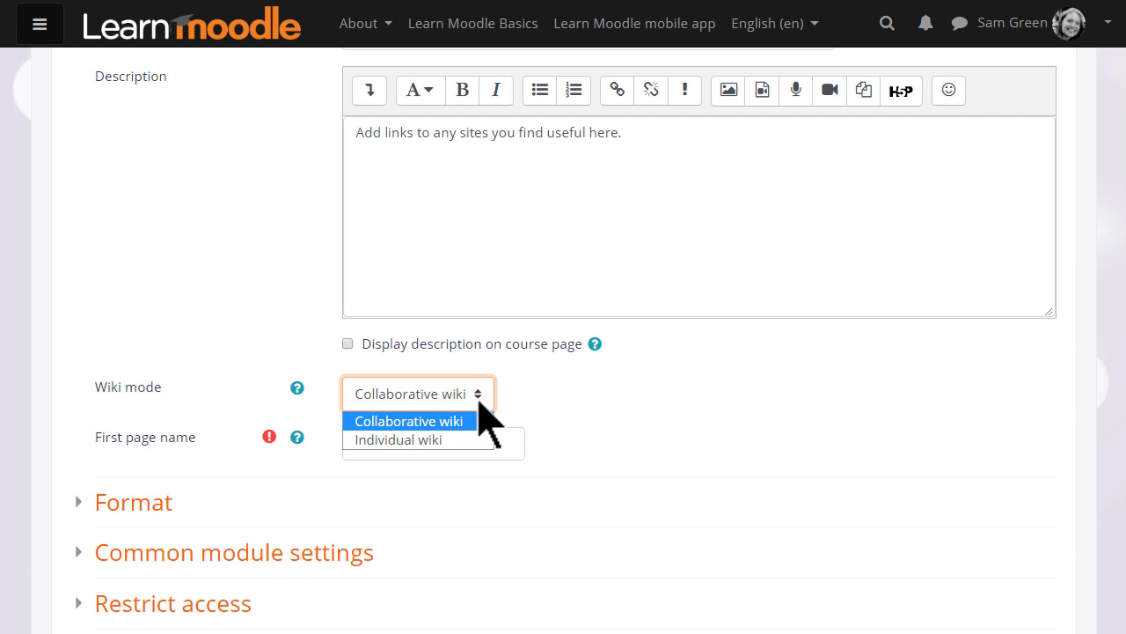
pyautogui.click(478, 402)
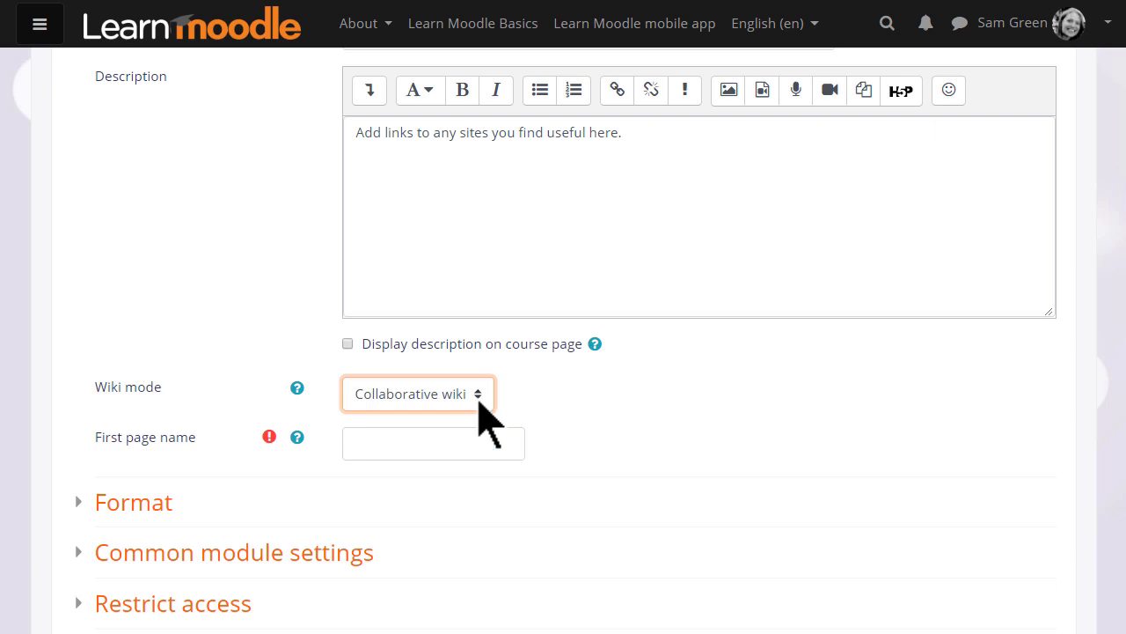
pyautogui.click(470, 441)
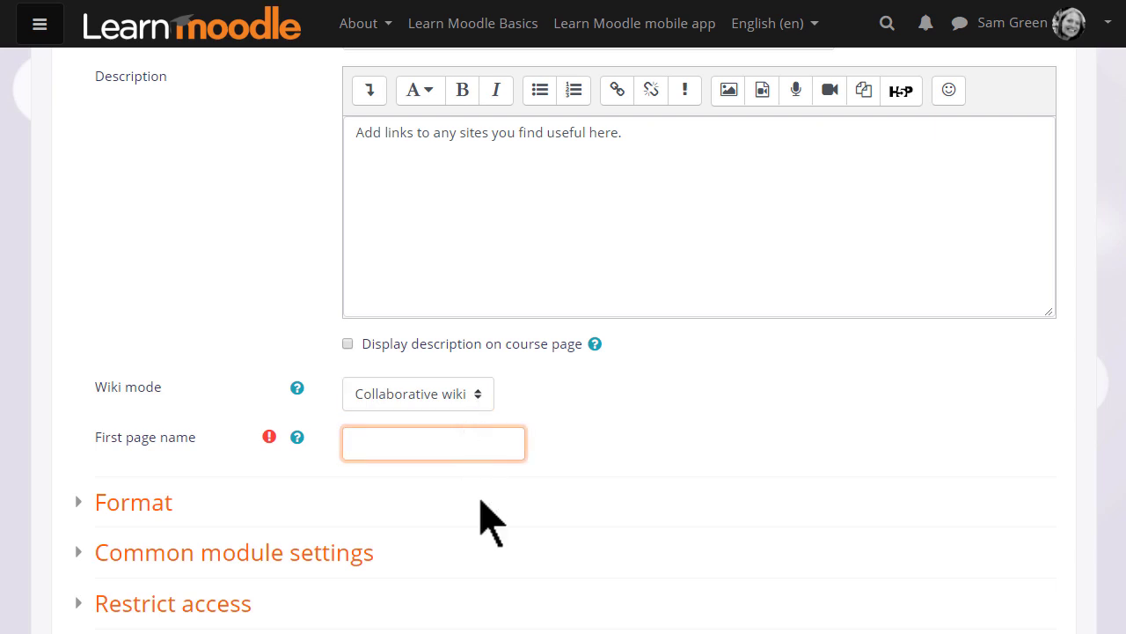
pyautogui.write('Useful')
pyautogui.write(' language lea')
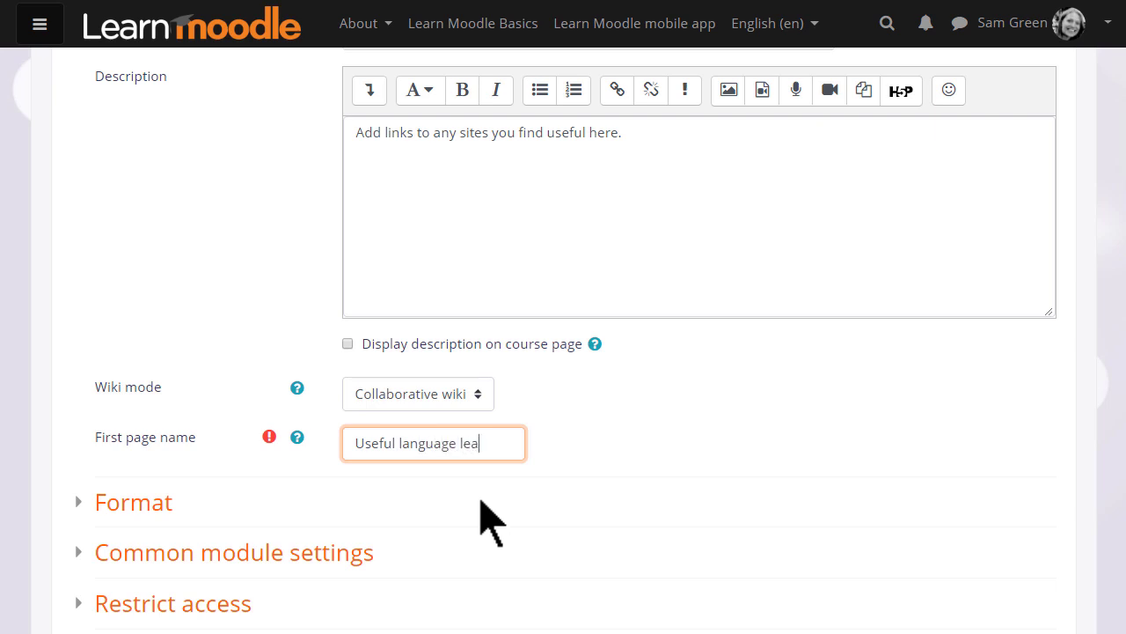
pyautogui.write('rning sites')
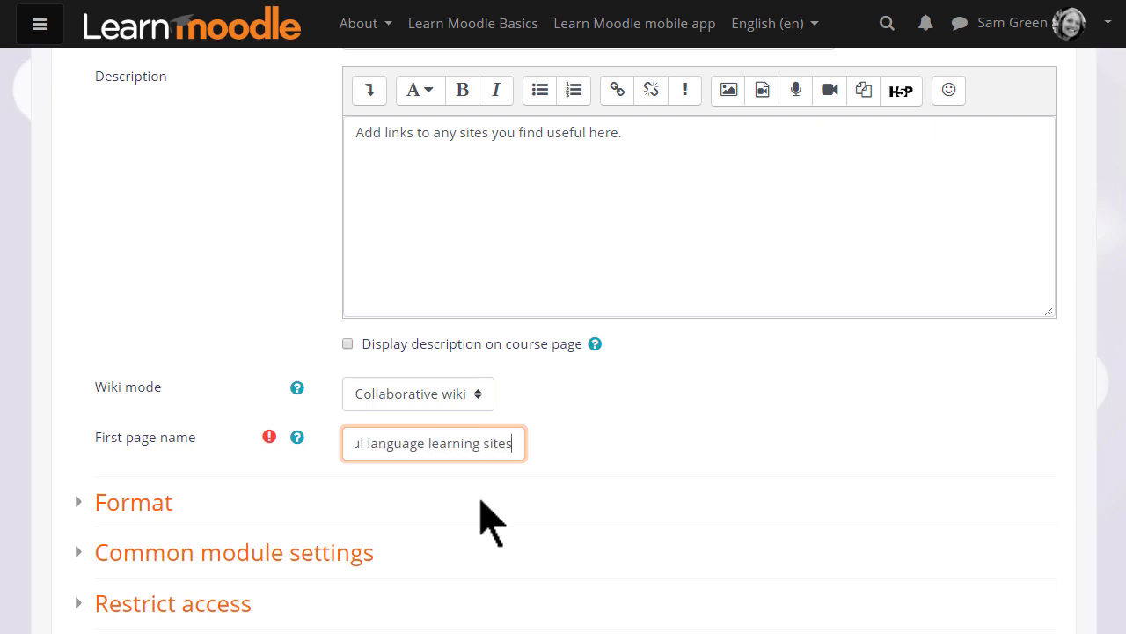
pyautogui.scroll(-3, 491, 522)
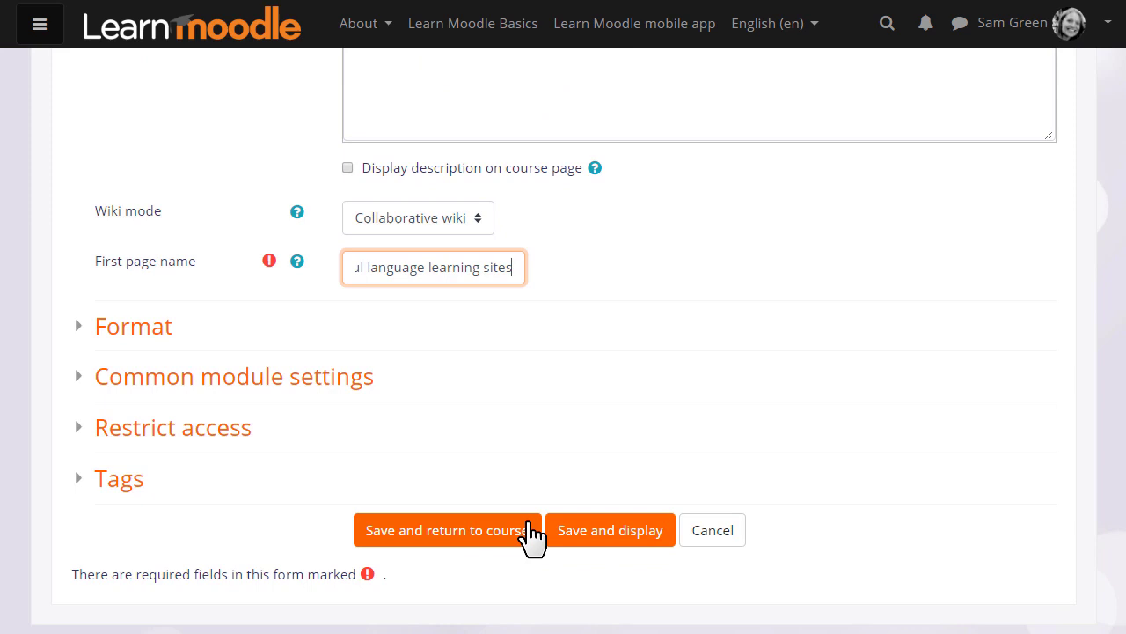
# Save the wiki and create its first page containing [[Reading]] and [[Listening]] links.
pyautogui.click(601, 533)
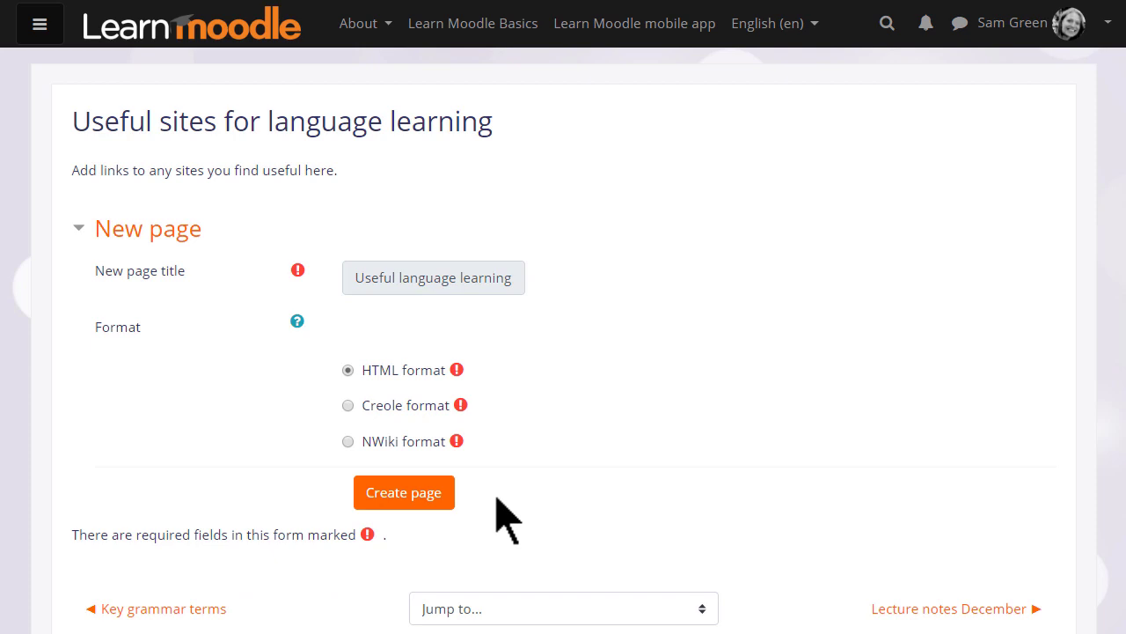
pyautogui.click(443, 498)
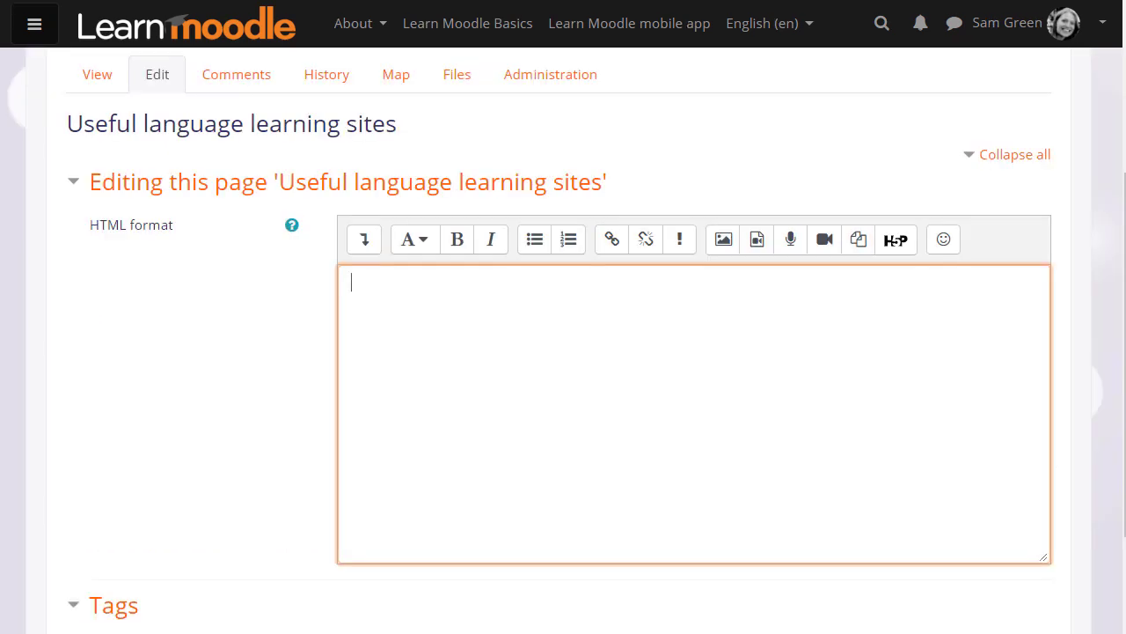
pyautogui.write('[[')
pyautogui.write('Reading]')
pyautogui.write(']')
pyautogui.press('Return')
pyautogui.write('[[L')
pyautogui.write('istening]]')
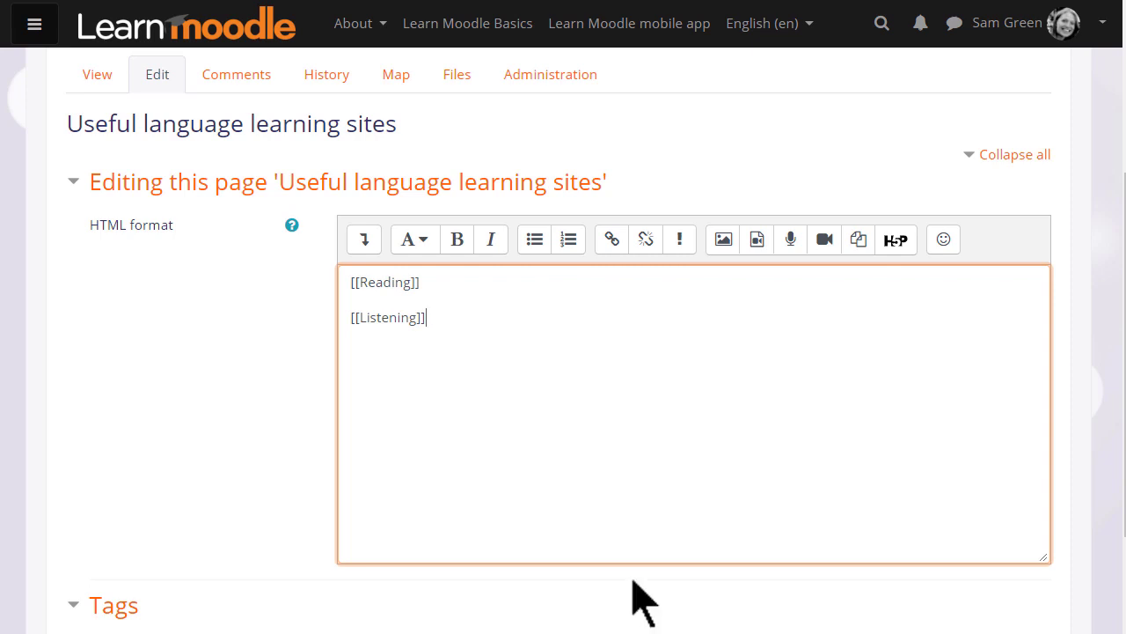
pyautogui.scroll(-1, 629, 563)
pyautogui.scroll(-2, 528, 545)
pyautogui.click(385, 507)
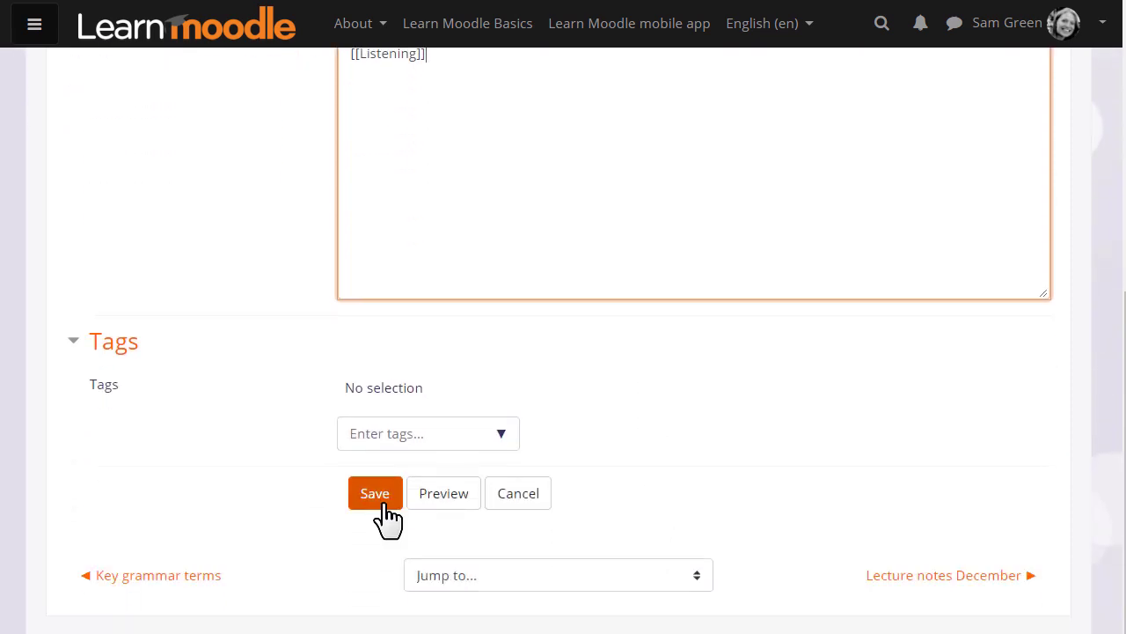
pyautogui.click(385, 506)
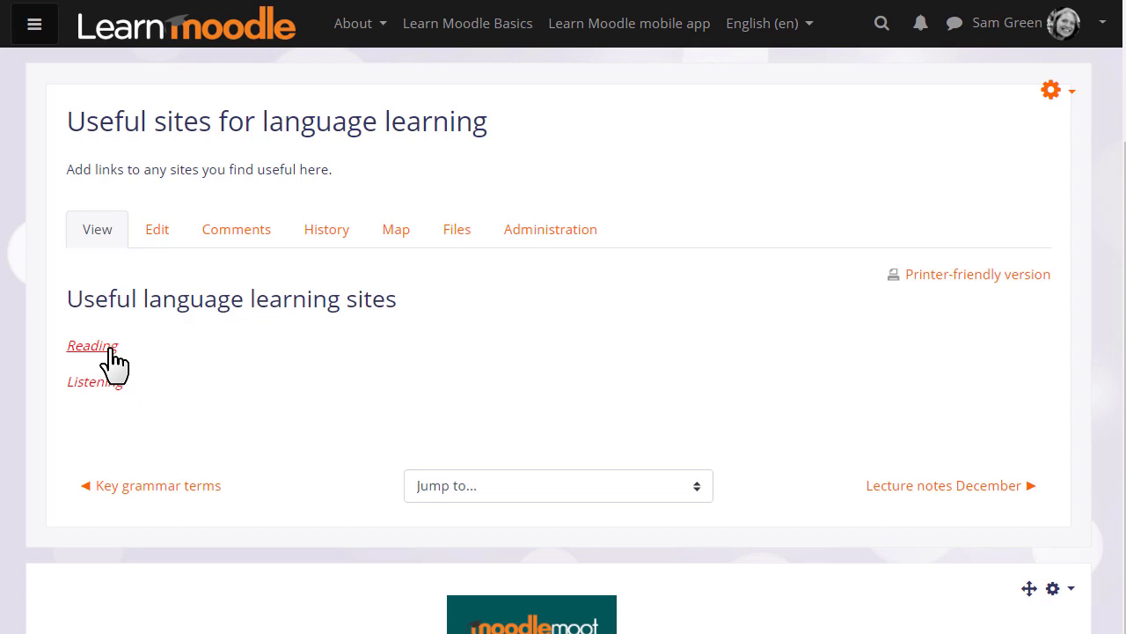
# Create and save the Reading page with the text 'Add your useful sites for reading here:'.
pyautogui.click(112, 349)
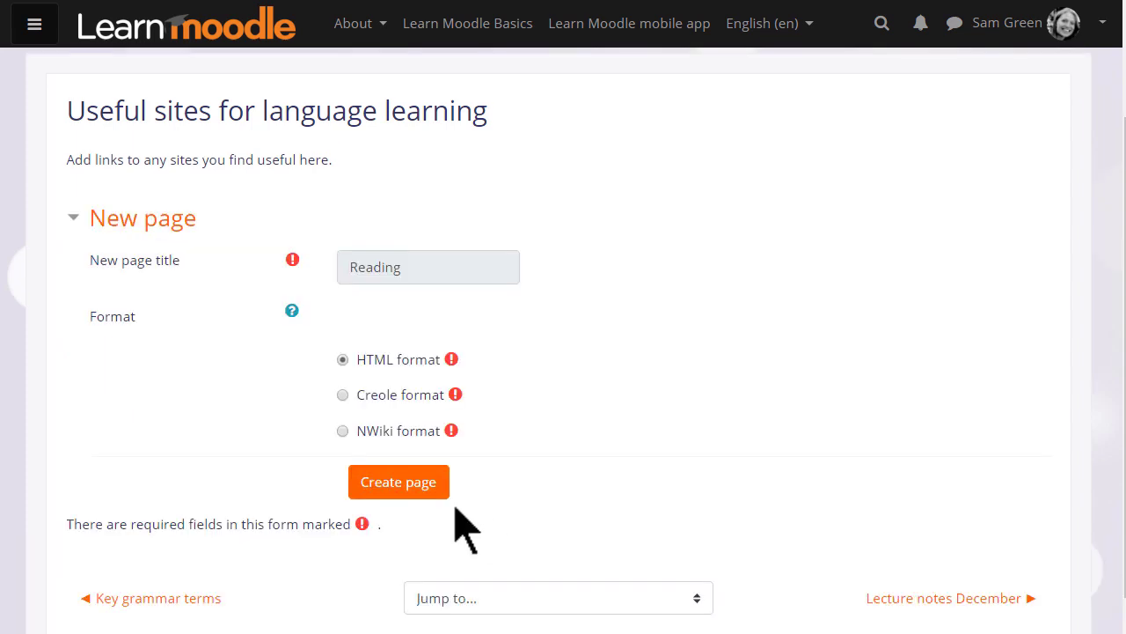
pyautogui.click(430, 497)
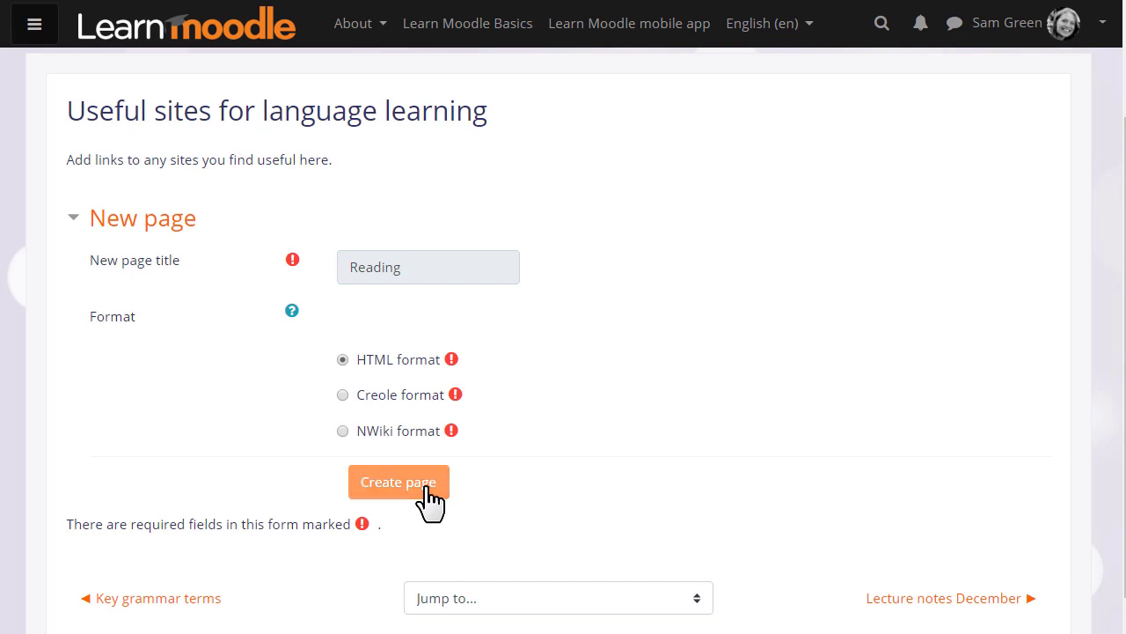
pyautogui.write('Add ')
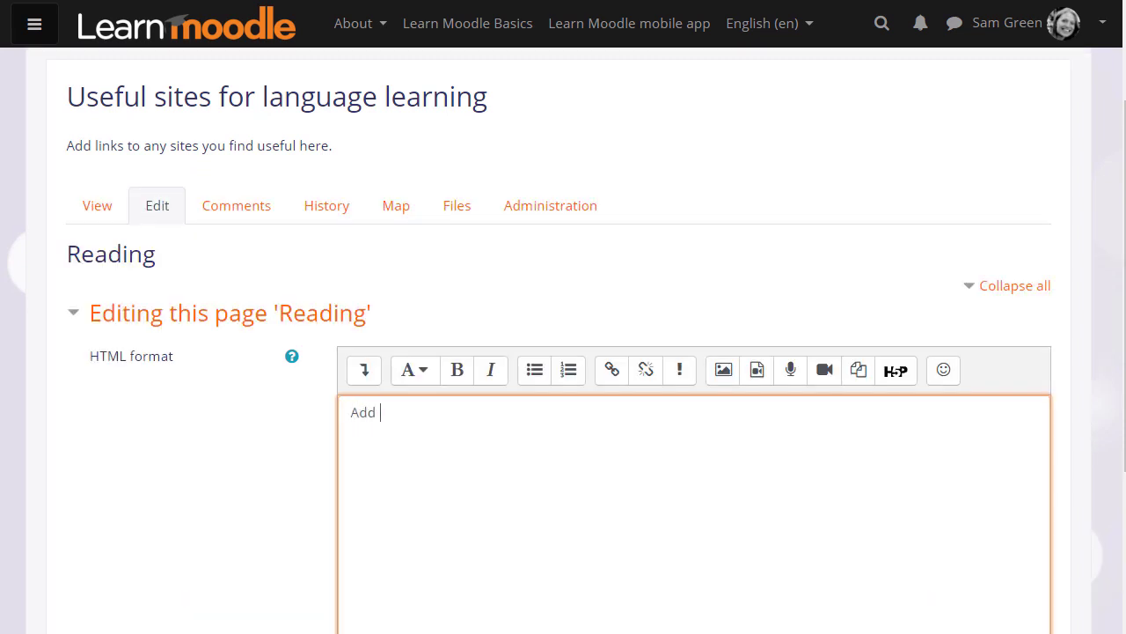
pyautogui.write('your useful sites for reading h')
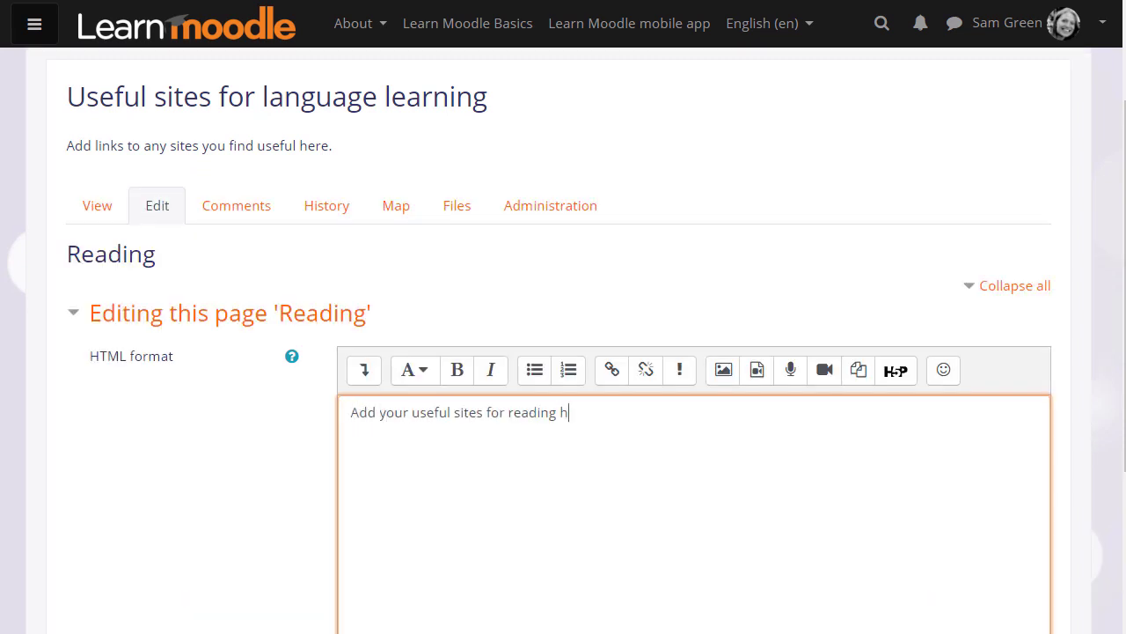
pyautogui.write('ere:')
pyautogui.scroll(-3, 676, 493)
pyautogui.scroll(-1, 676, 493)
pyautogui.scroll(-1, 676, 493)
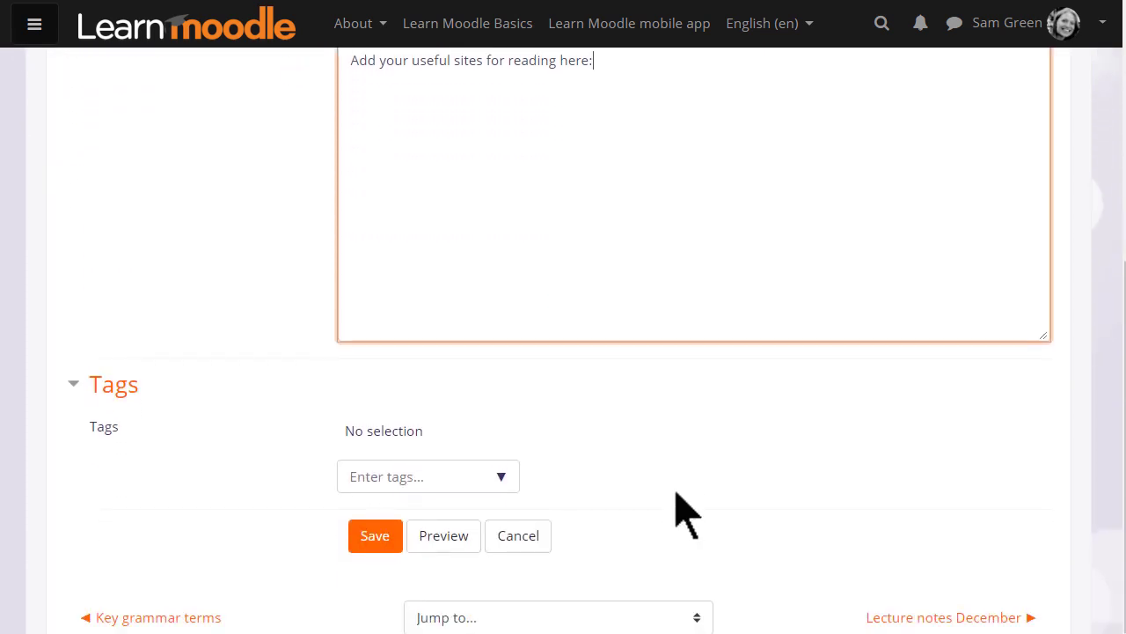
pyautogui.click(355, 541)
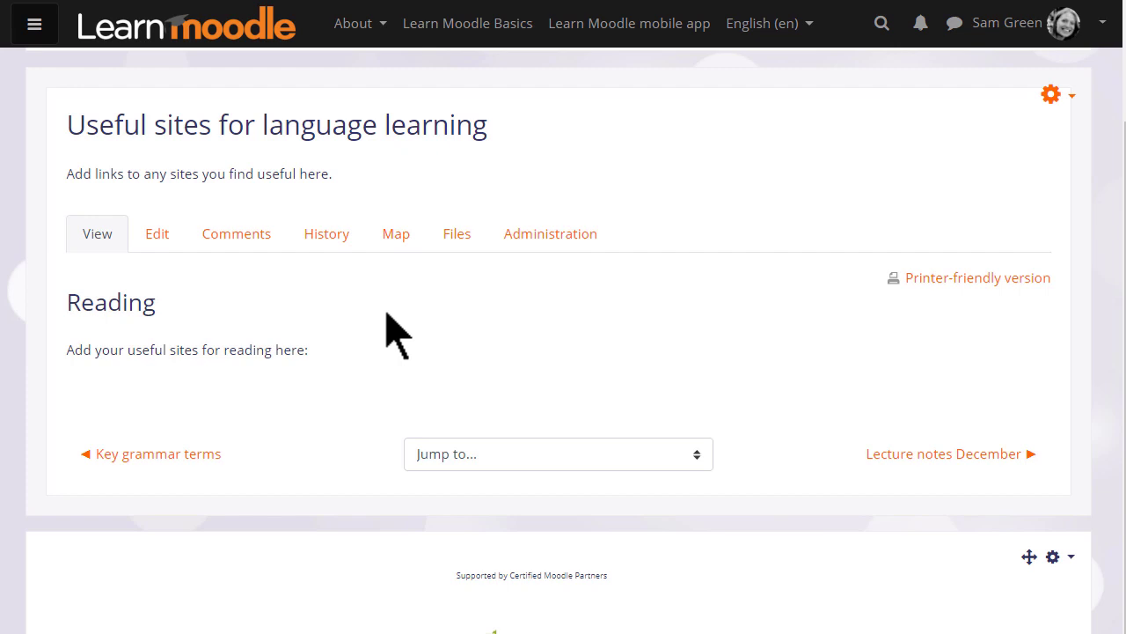
# Check the wiki Map and the Reading page History, then open the Reading page's Comments.
pyautogui.click(397, 243)
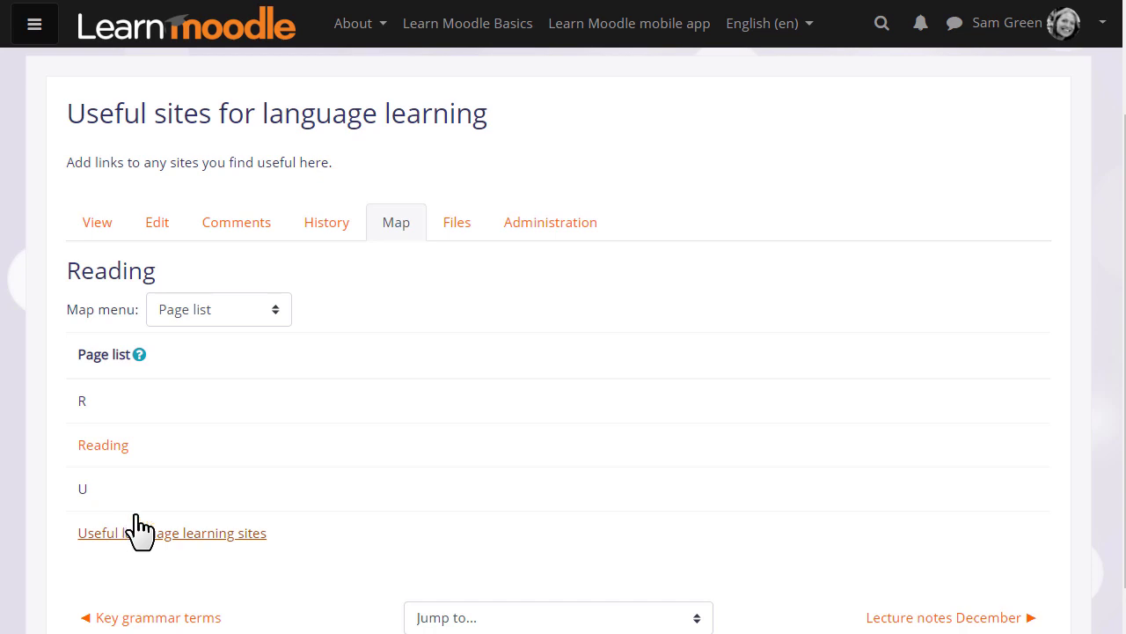
pyautogui.click(326, 221)
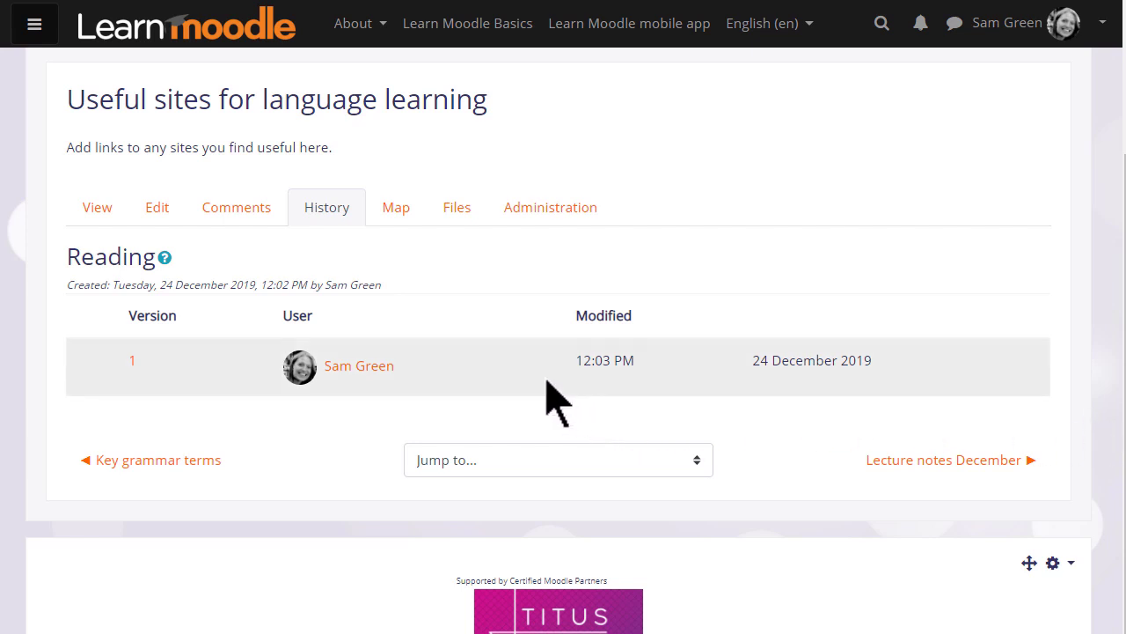
pyautogui.click(251, 214)
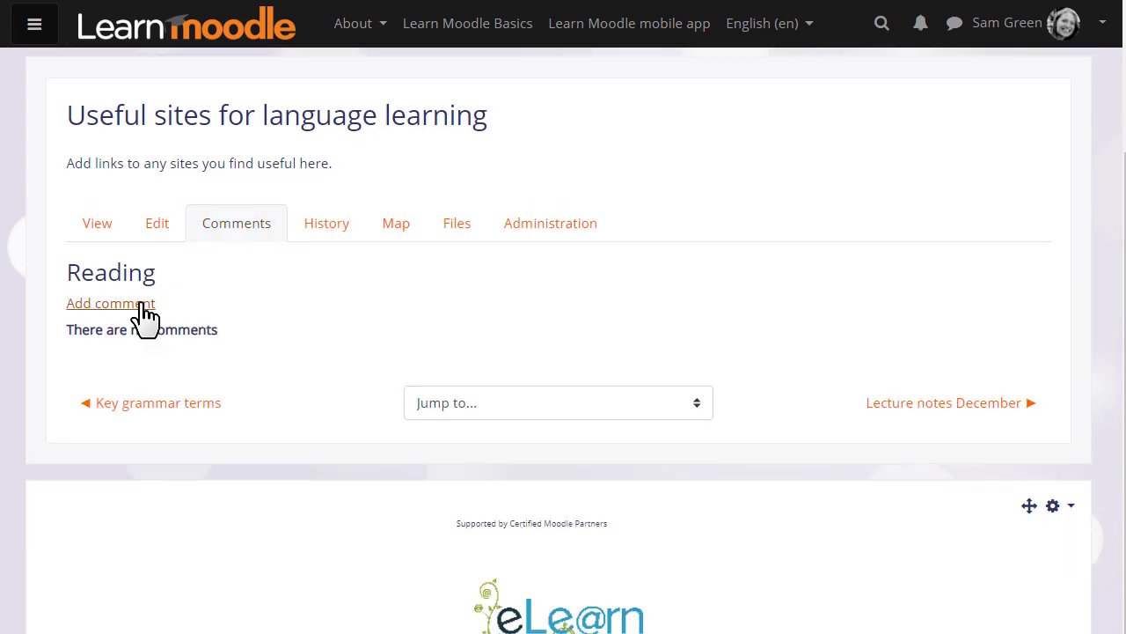